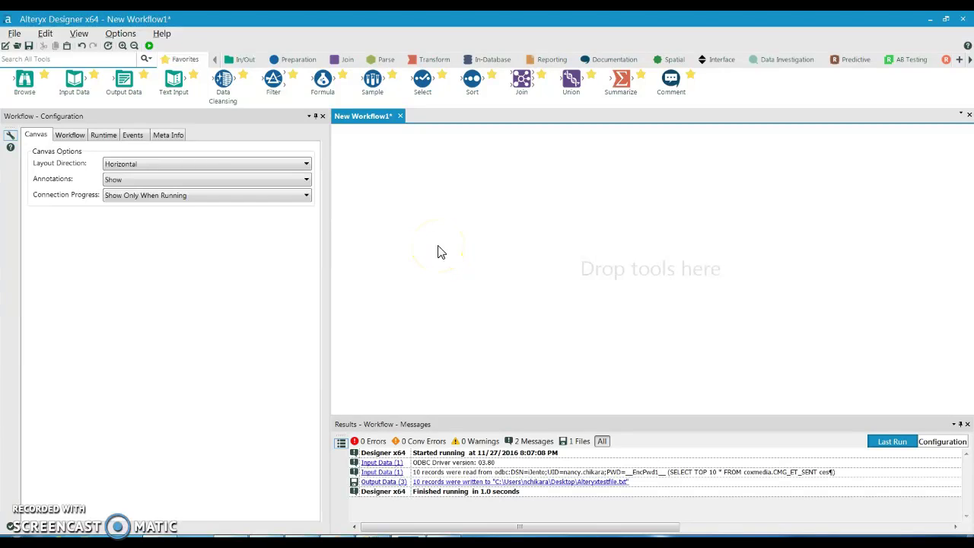
Step: Place an Input Data tool and list its Database Connection choices, including ODBC
left_click_drag(74, 81, 400, 191)
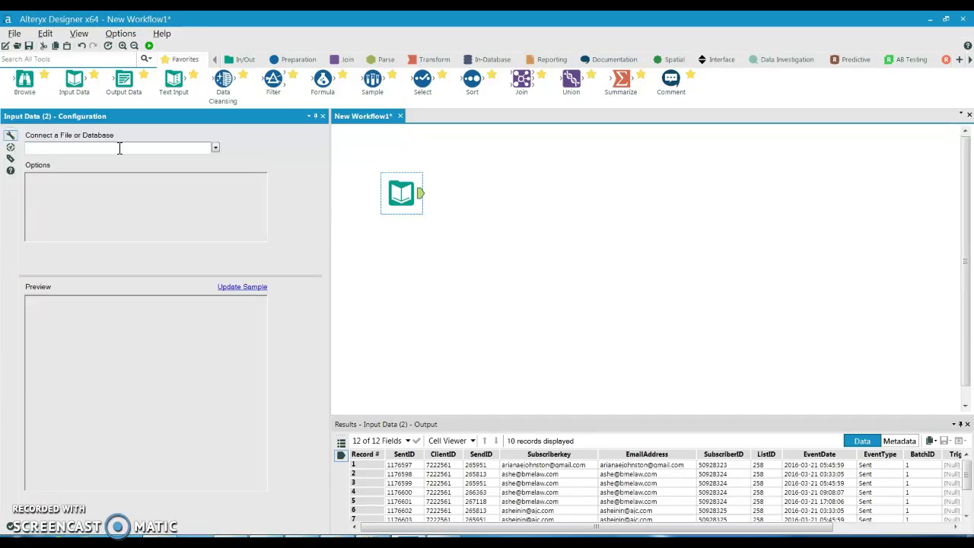
left_click(215, 149)
left_click(215, 149)
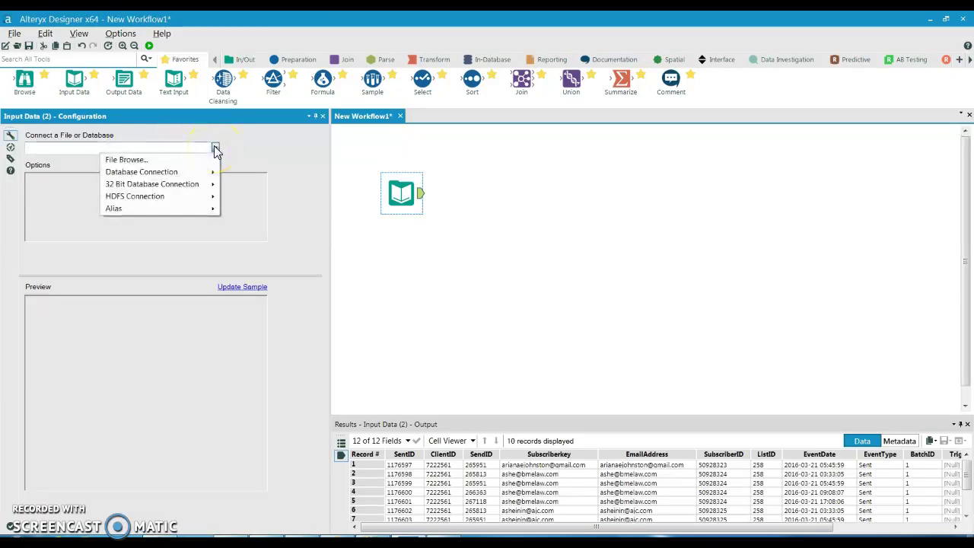
mouse_move(212, 172)
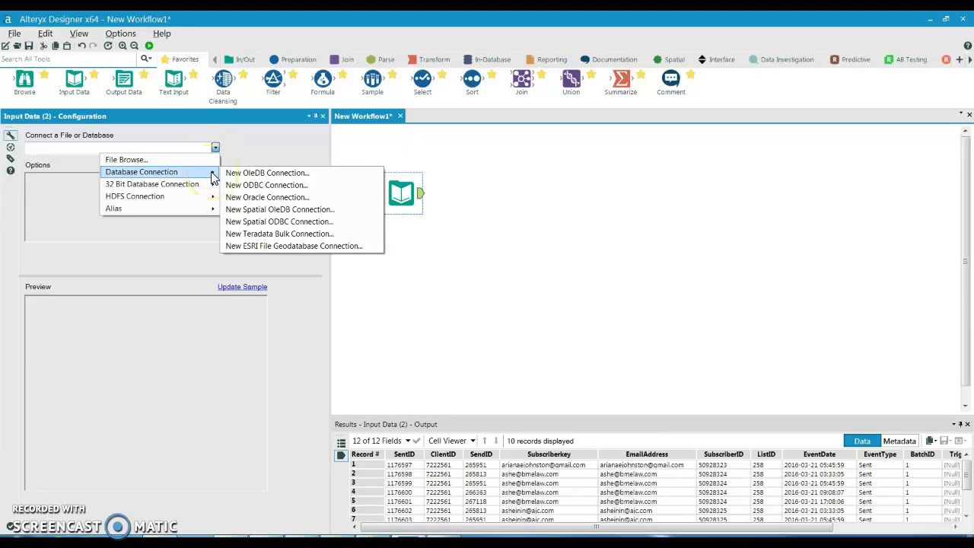
Step: Create a new ODBC connection to the iJento (System) source with the account's user name and password
left_click(265, 187)
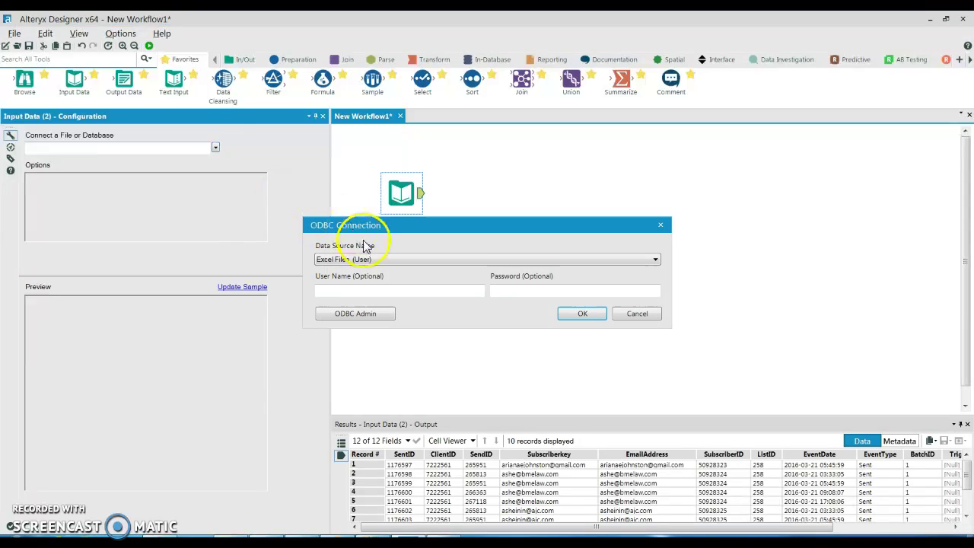
left_click(369, 259)
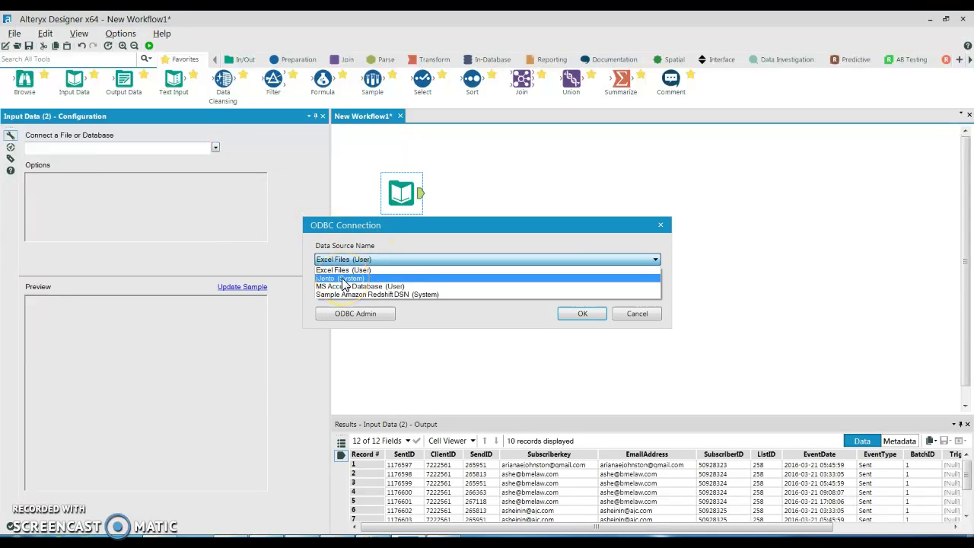
left_click(343, 280)
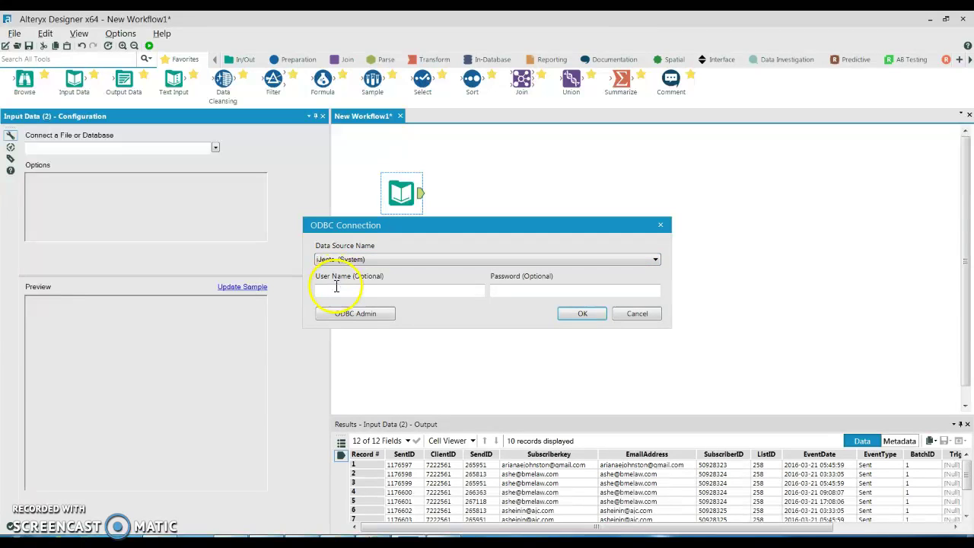
left_click(338, 289)
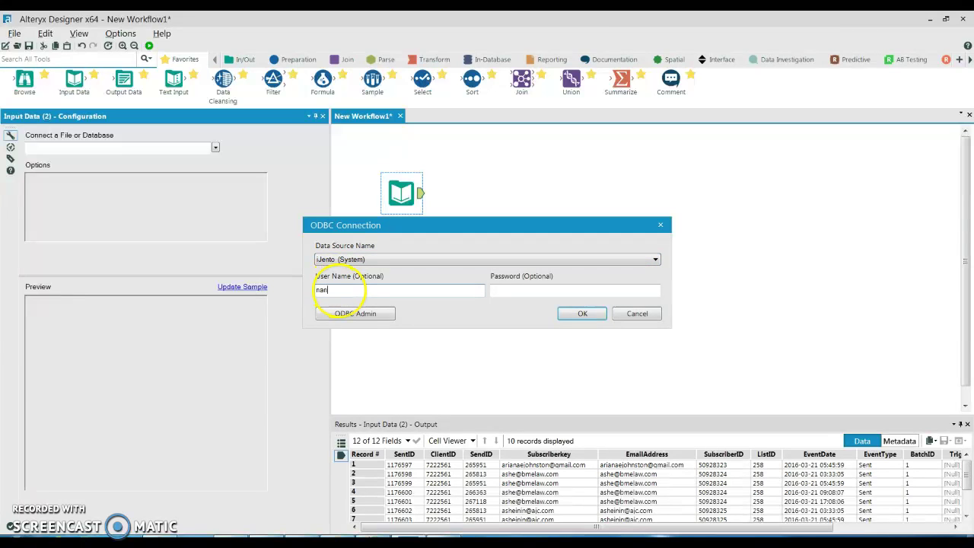
left_click(574, 289)
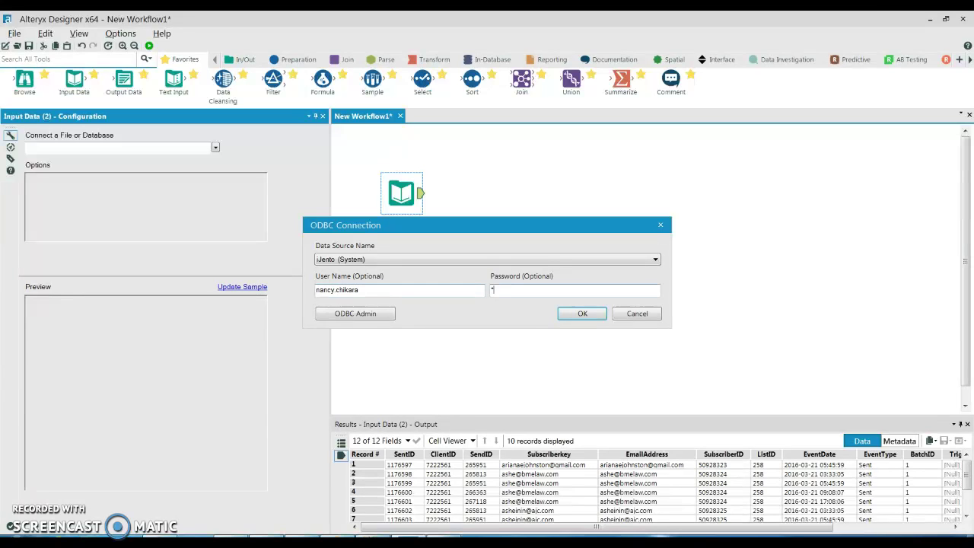
type("****")
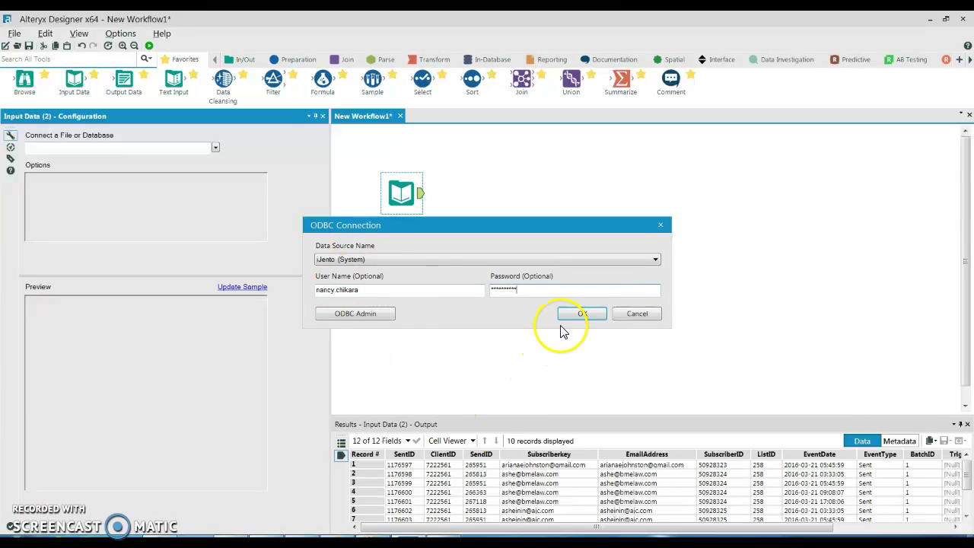
left_click(581, 313)
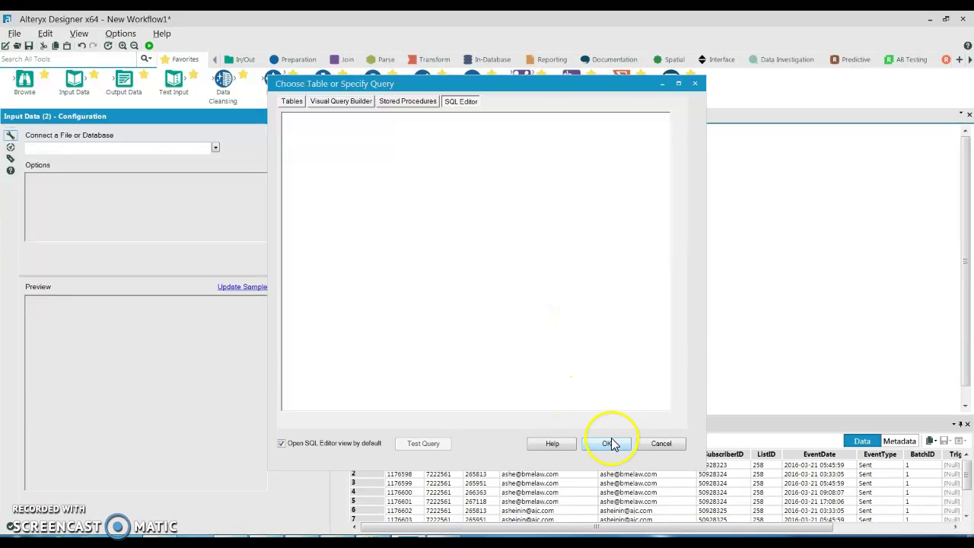
left_click(608, 441)
Step: Widen the canvas and expand the Input Data tool's Options to reveal Table or Query
left_click(468, 367)
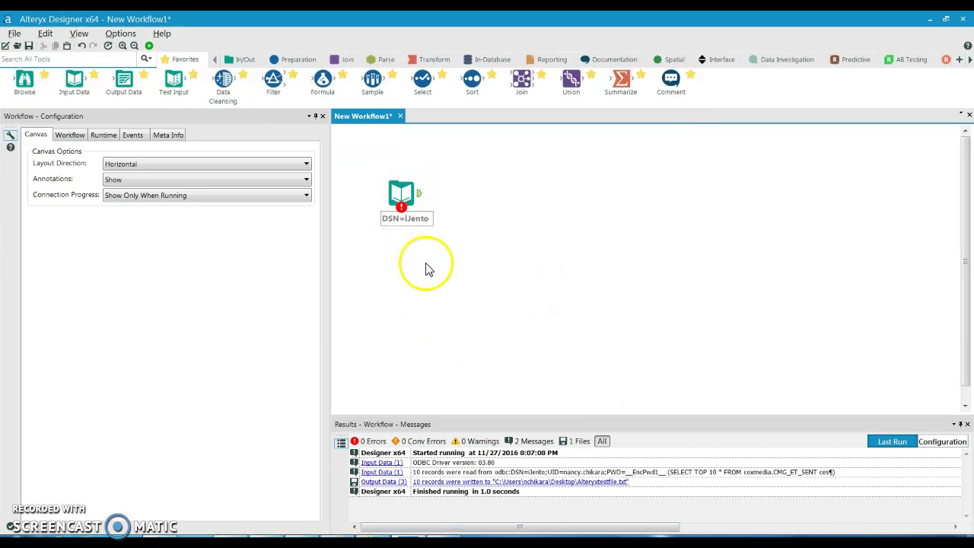
left_click_drag(330, 221, 280, 224)
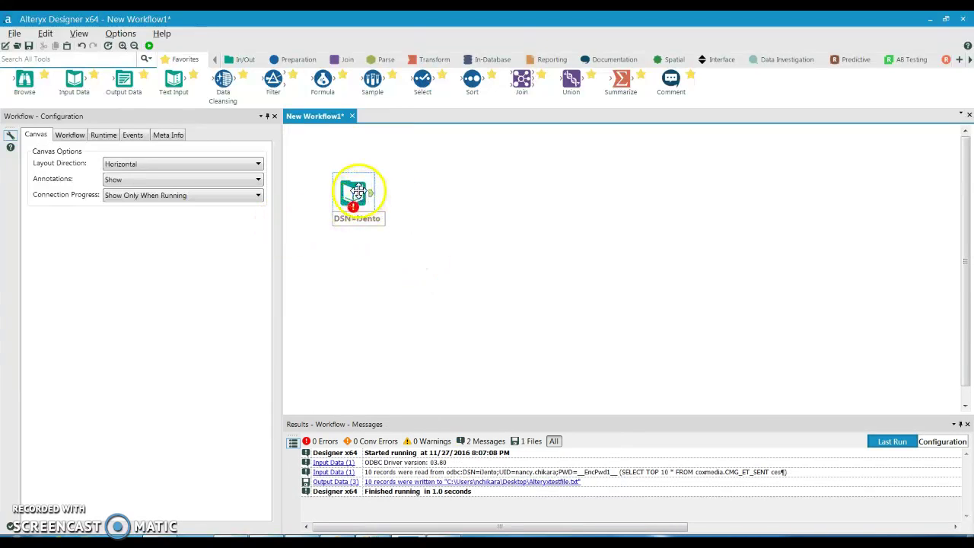
left_click(358, 193)
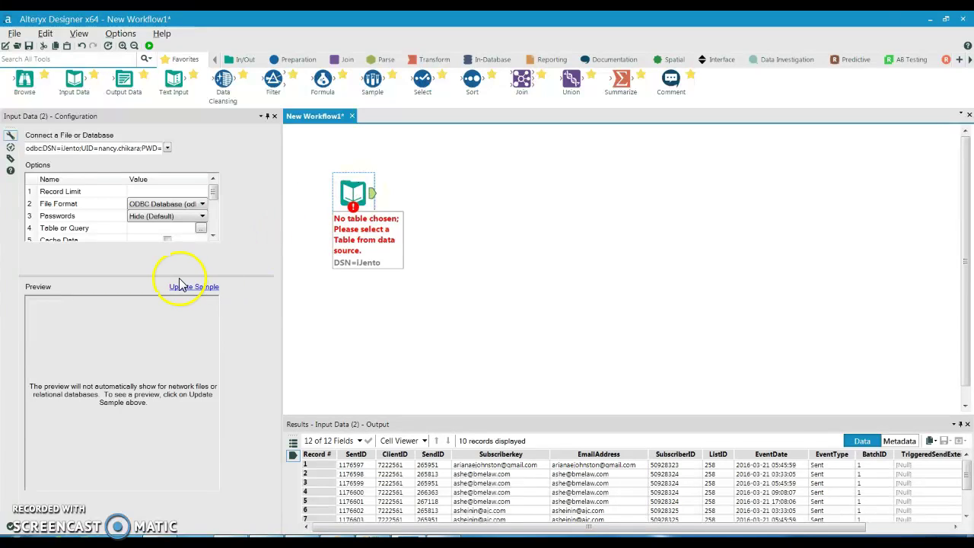
left_click_drag(177, 278, 170, 413)
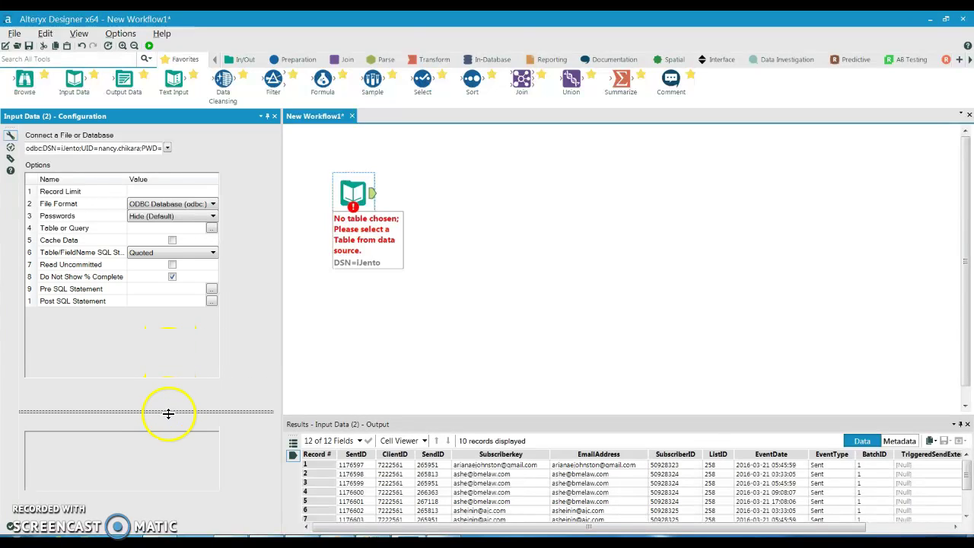
Step: Paste 'SELECT TOP 10 * FROM coxmedia.CMG_ET_SENT ces' as the query, test it, and apply it
left_click(211, 229)
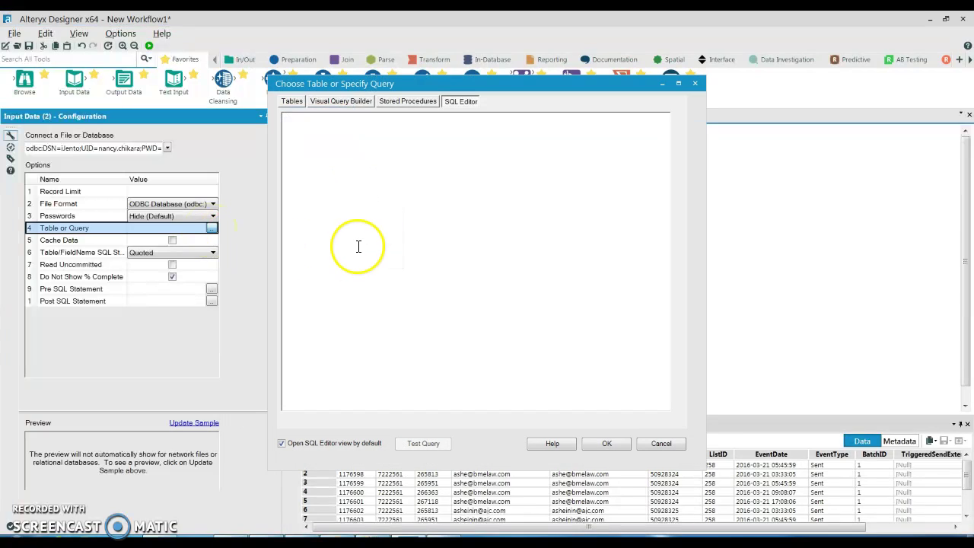
type("SELECT TOP 10 * FROM coxmedia.CMG_ET_SENT ces")
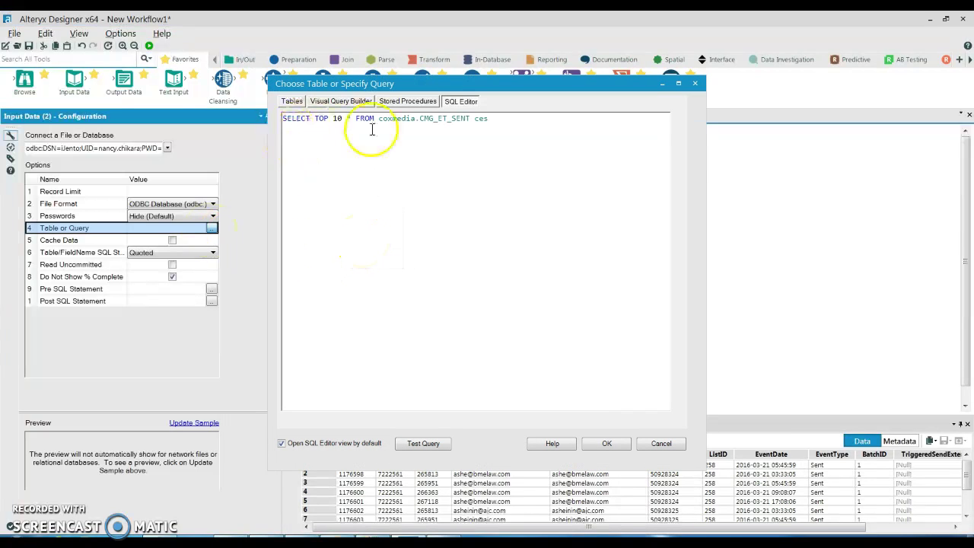
left_click(428, 443)
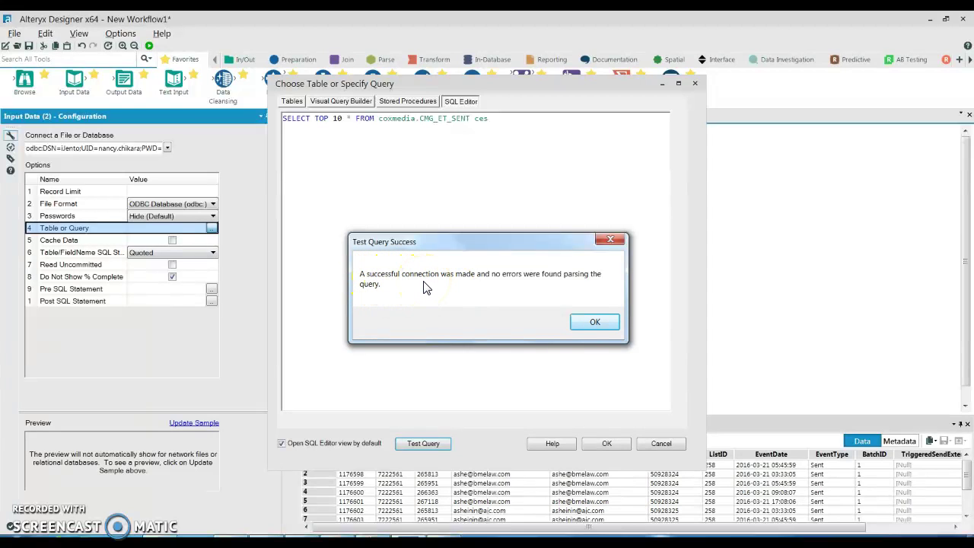
left_click(592, 323)
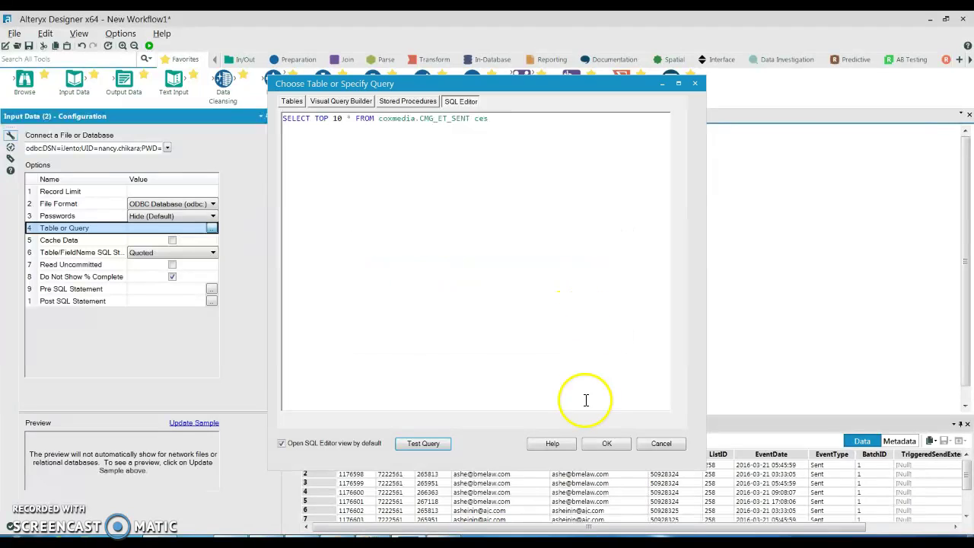
left_click(609, 446)
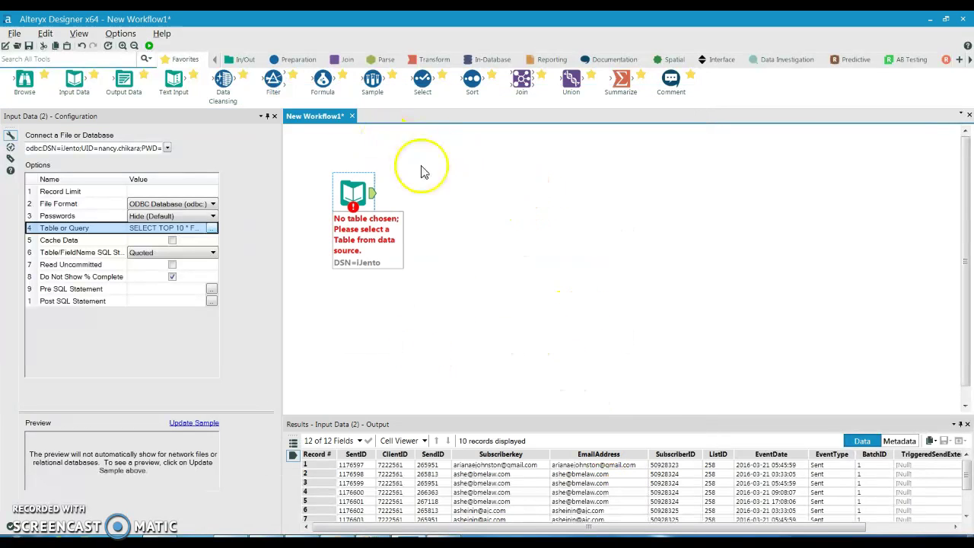
Step: Run the workflow, then check Read Uncommitted on the iJento input's options
key("ctrl+r")
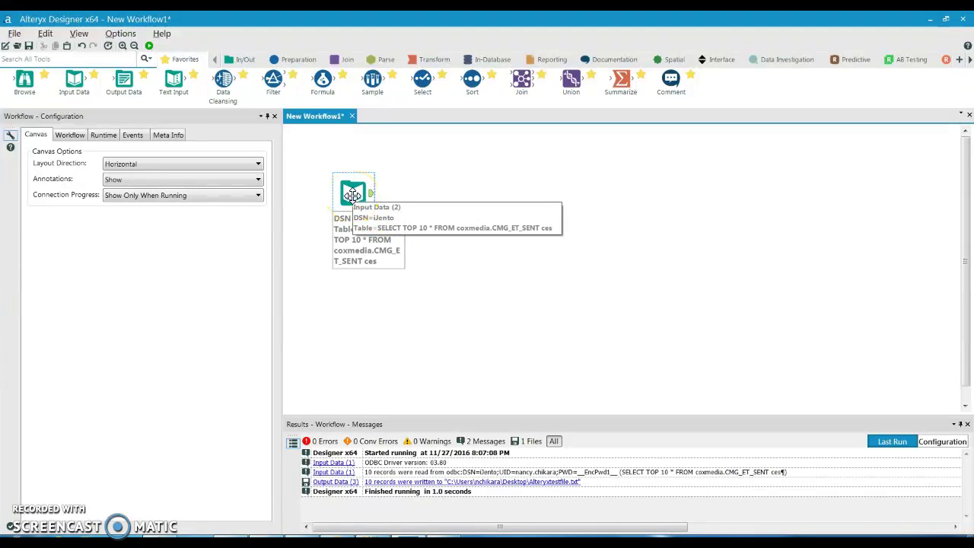
left_click(352, 195)
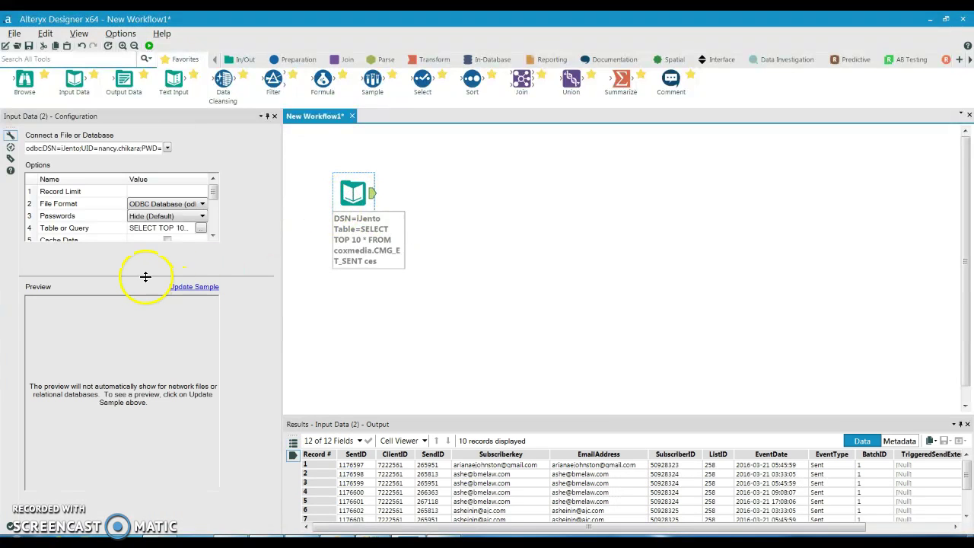
left_click_drag(144, 277, 136, 371)
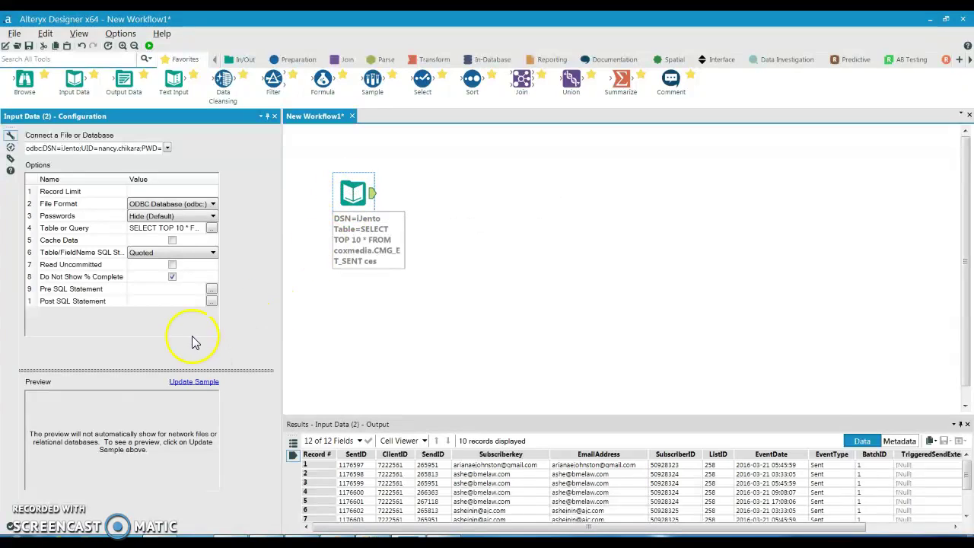
left_click(172, 264)
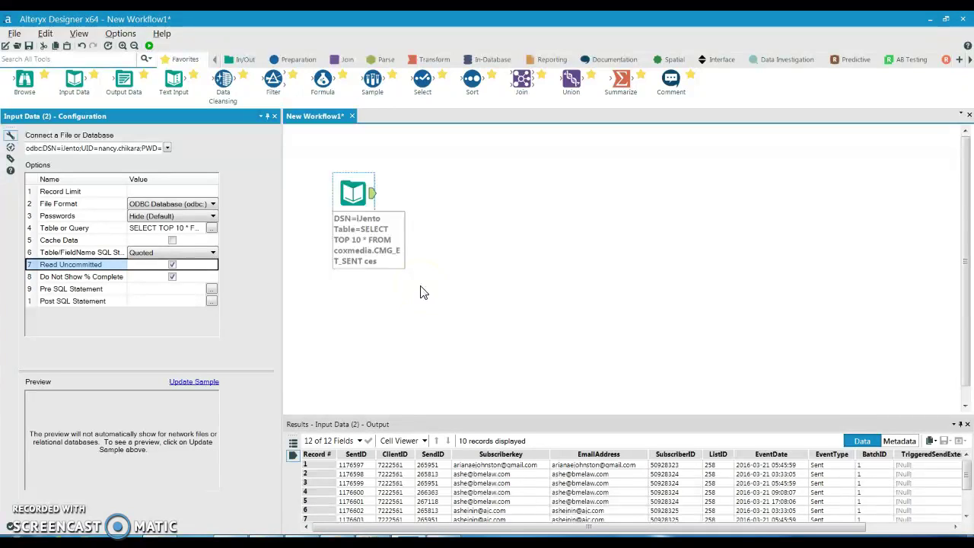
left_click(172, 265)
left_click(357, 315)
Step: Chain a Select tool and then an Output Data tool after the iJento input
left_click(241, 59)
left_click(292, 59)
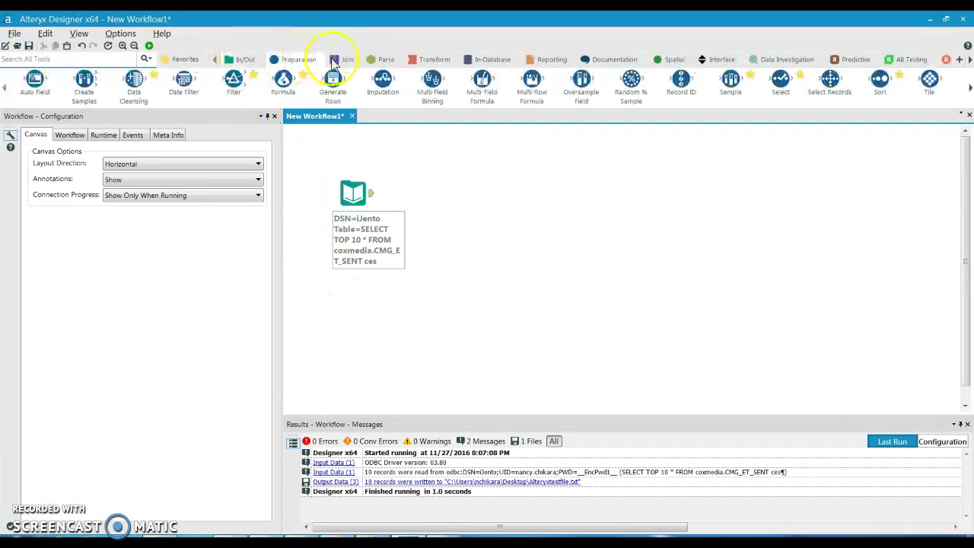
left_click(344, 60)
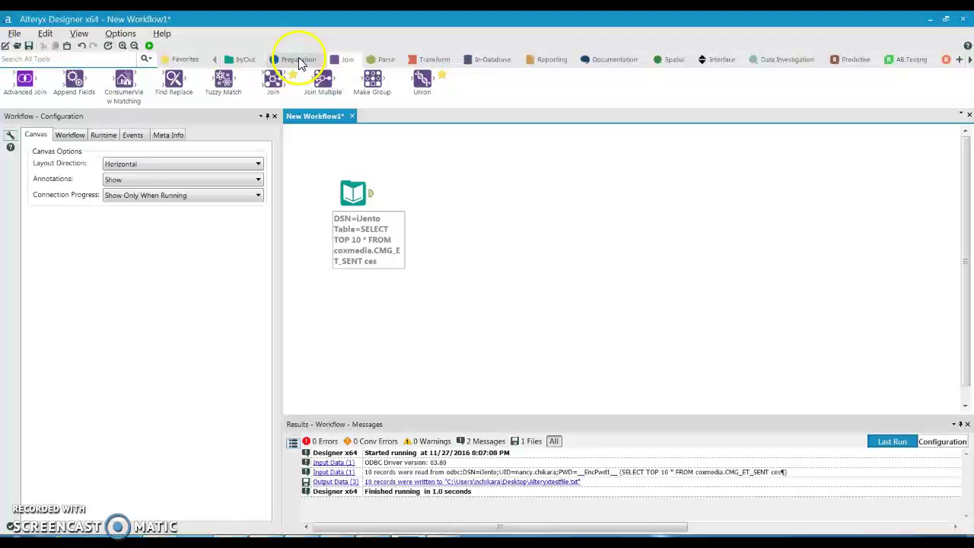
left_click(174, 61)
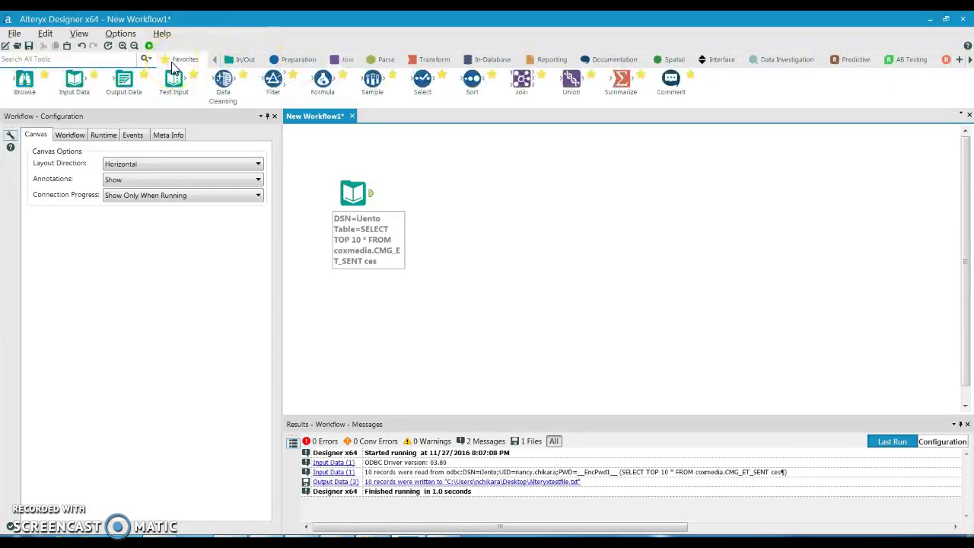
left_click_drag(422, 79, 420, 195)
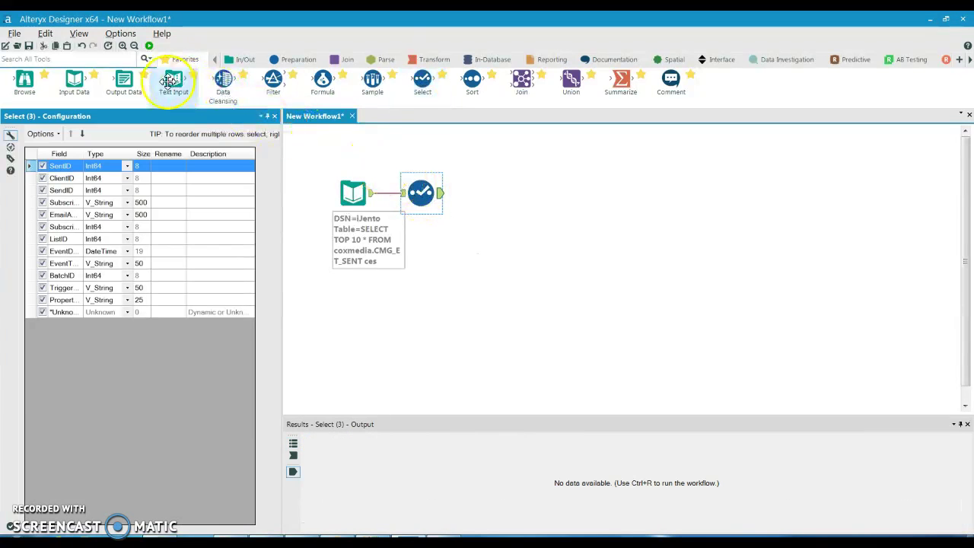
left_click_drag(128, 79, 515, 191)
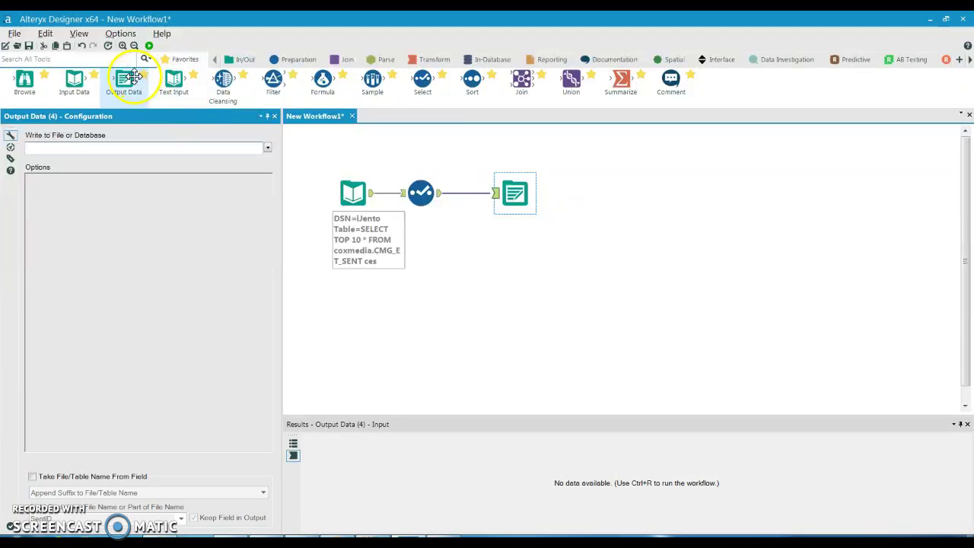
Step: Browse to the Desktop's DOC folder for the output file and start naming it Test.txt
left_click(40, 150)
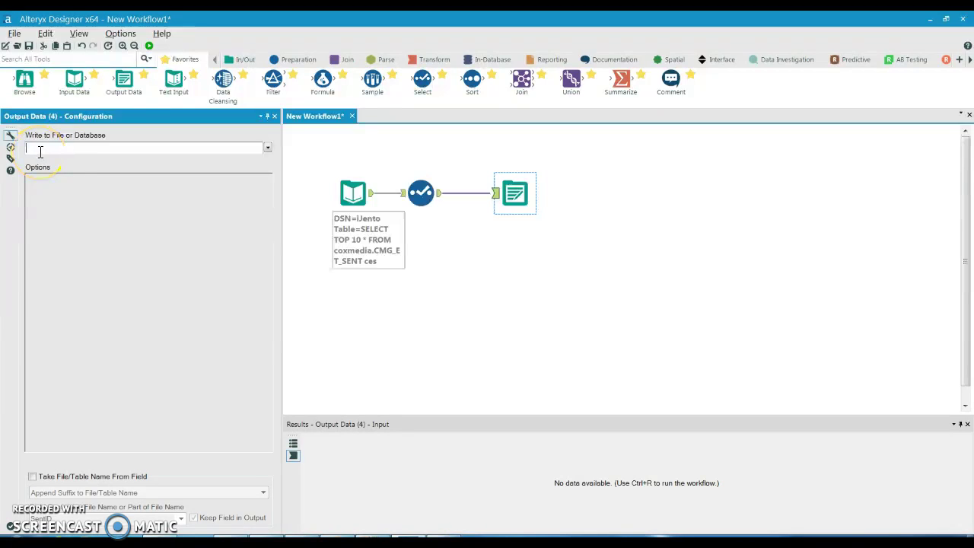
left_click(267, 148)
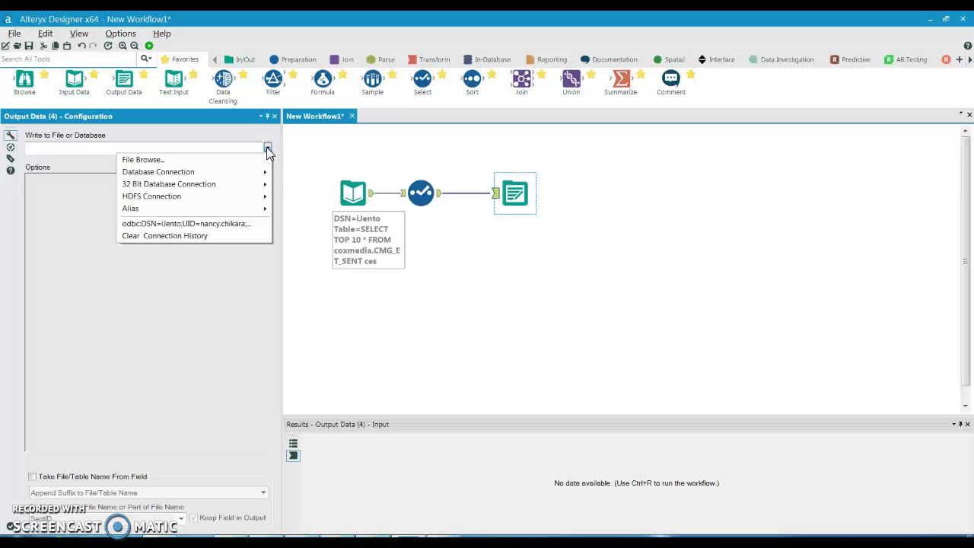
left_click(152, 160)
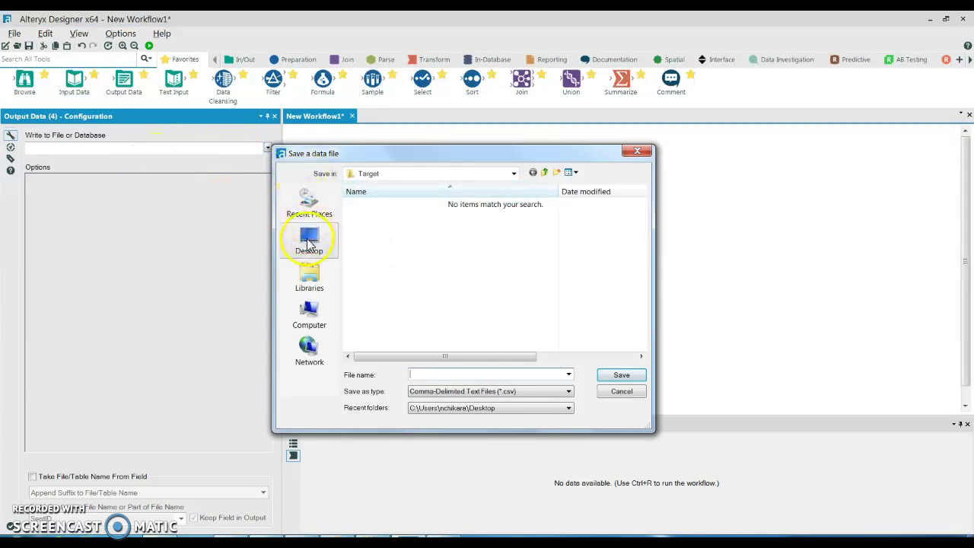
left_click(309, 242)
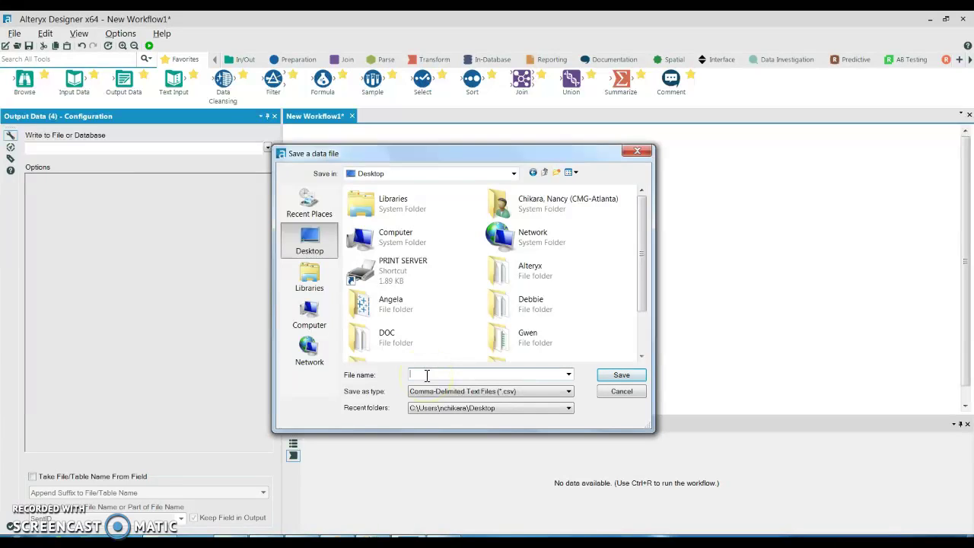
double_click(388, 334)
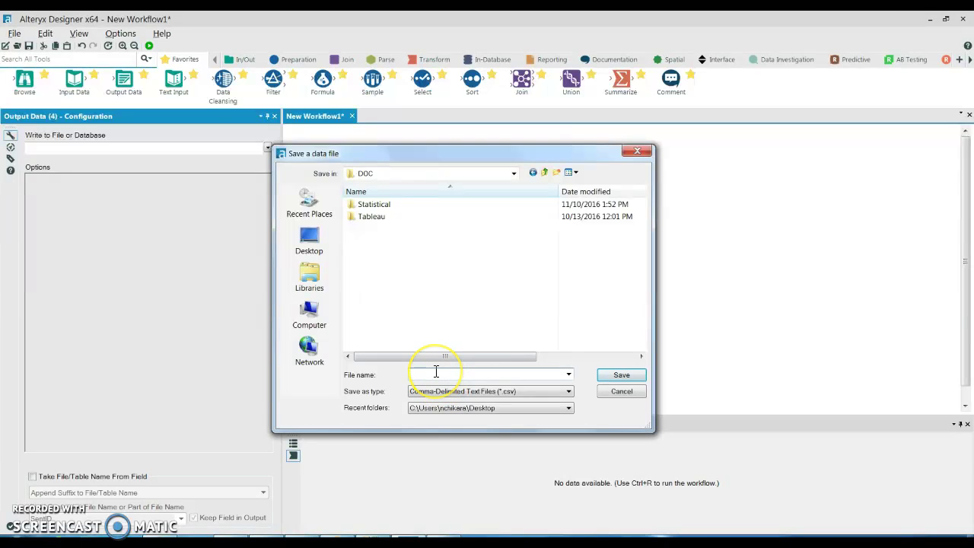
type("Test.txt")
Step: Save the output destination as Test.txt
left_click(602, 376)
key("ctrl+r")
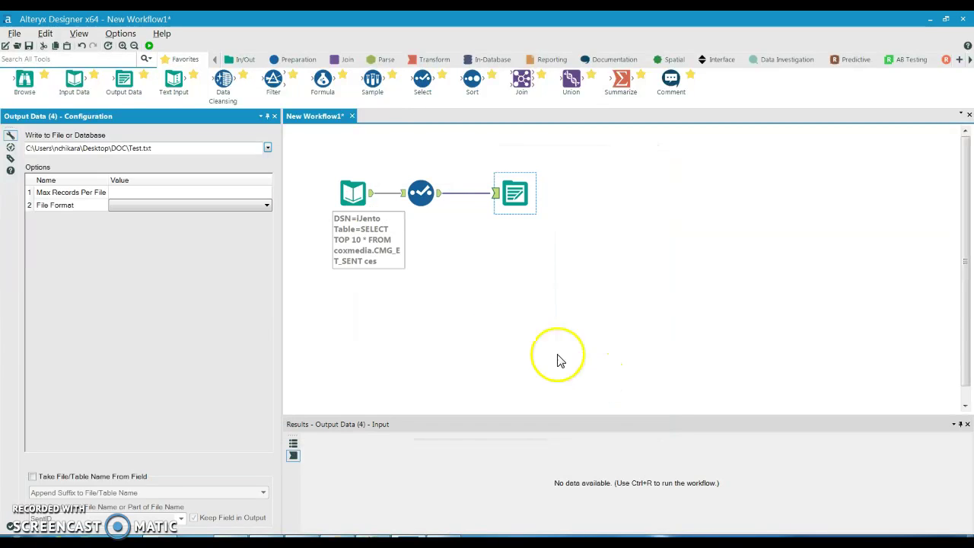
left_click(494, 329)
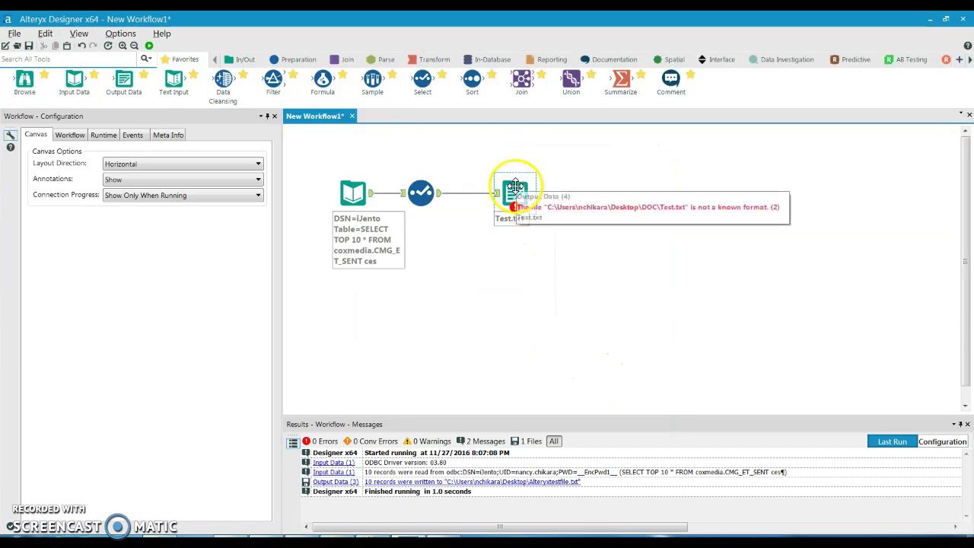
Step: Set the output format to Comma-Delimited Text Files with a | delimiter
left_click(506, 212)
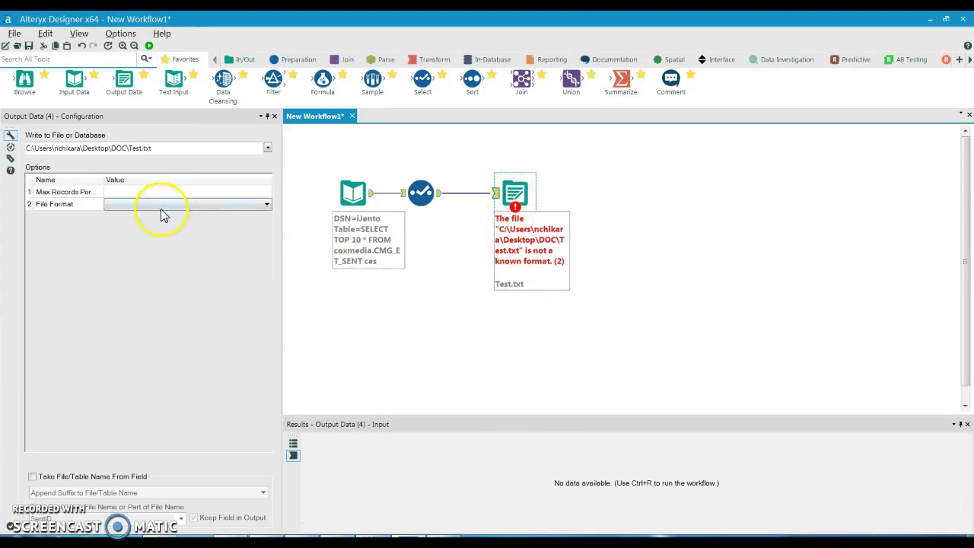
left_click(161, 205)
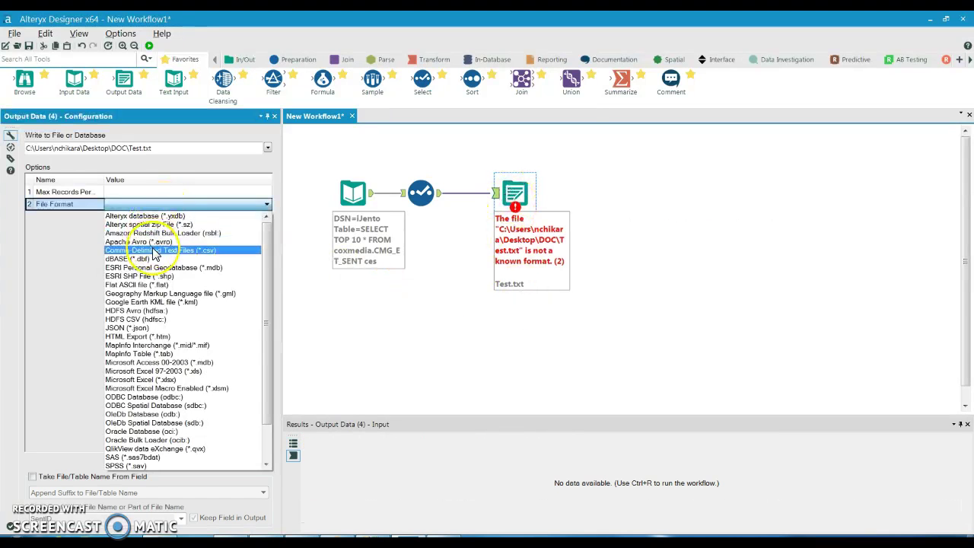
left_click(152, 250)
left_click(177, 216)
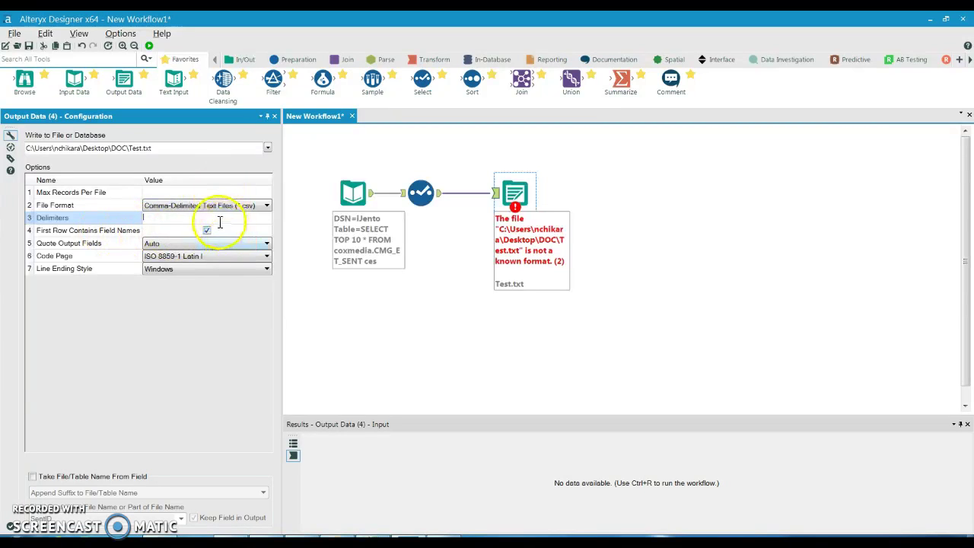
left_click(430, 286)
key("ctrl+r")
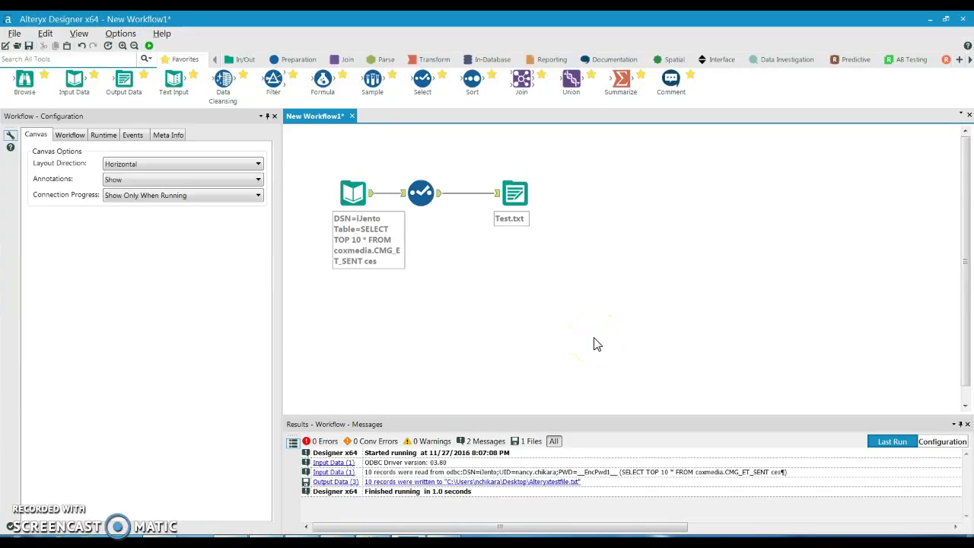
Step: Run the workflow, acknowledge the finish message, and open the written Test.txt in Notepad
left_click(149, 46)
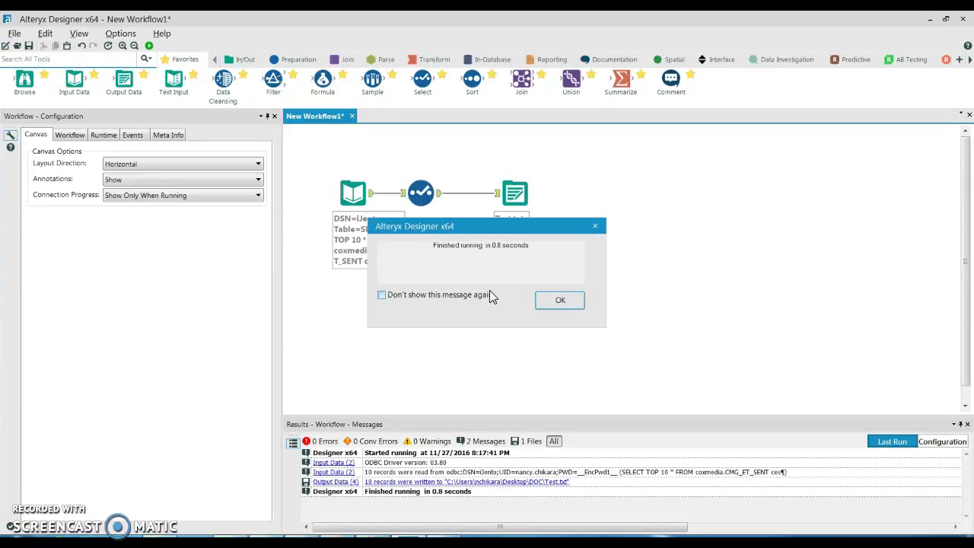
left_click(566, 300)
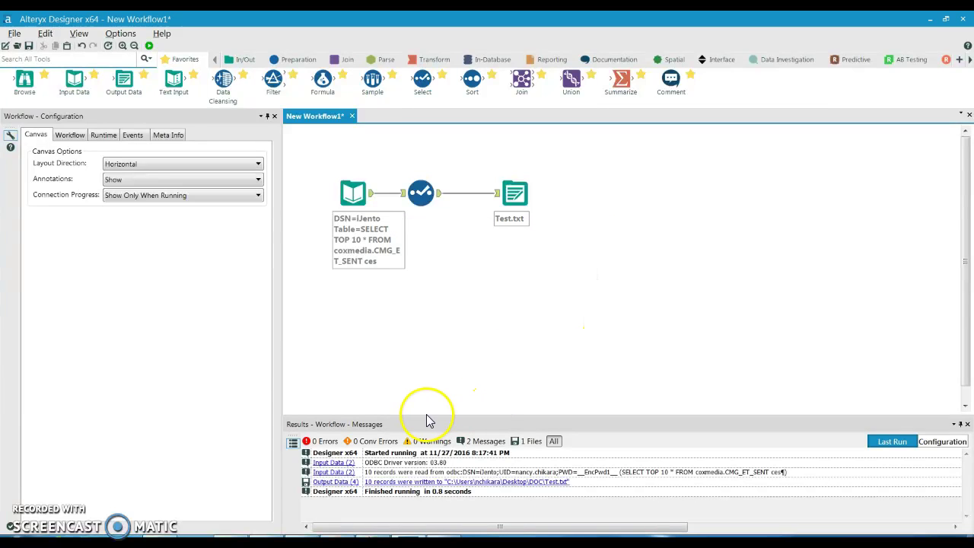
left_click(521, 482)
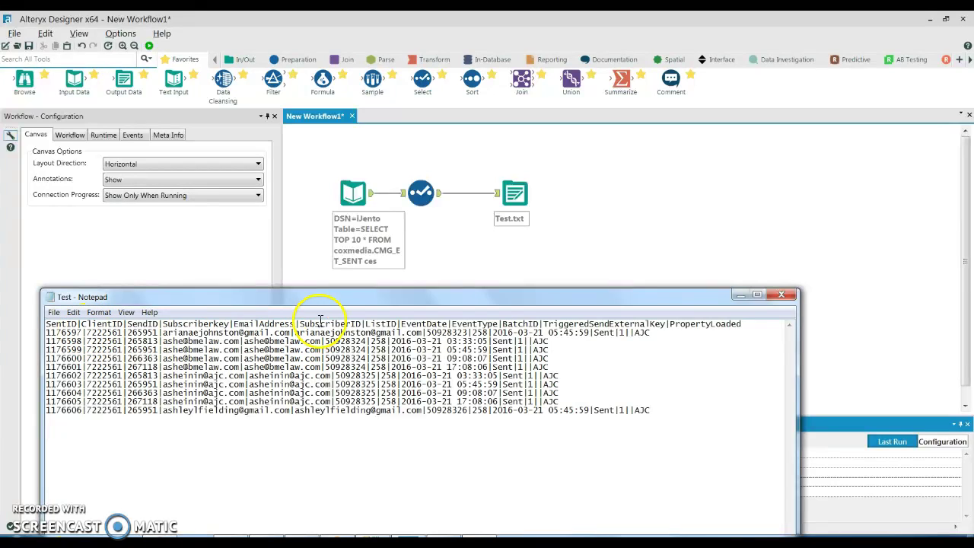
Step: Close the Notepad window showing Test.txt's pipe-delimited records
left_click(776, 296)
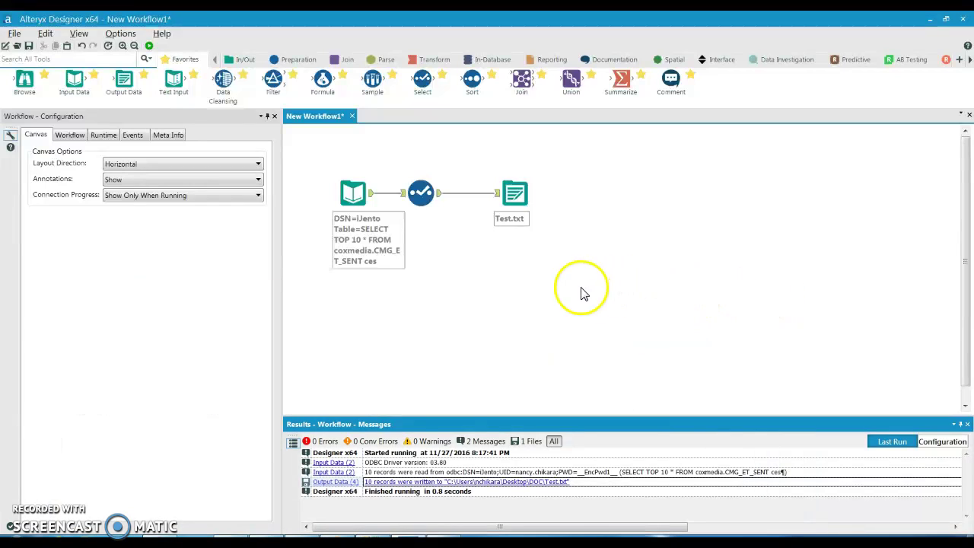